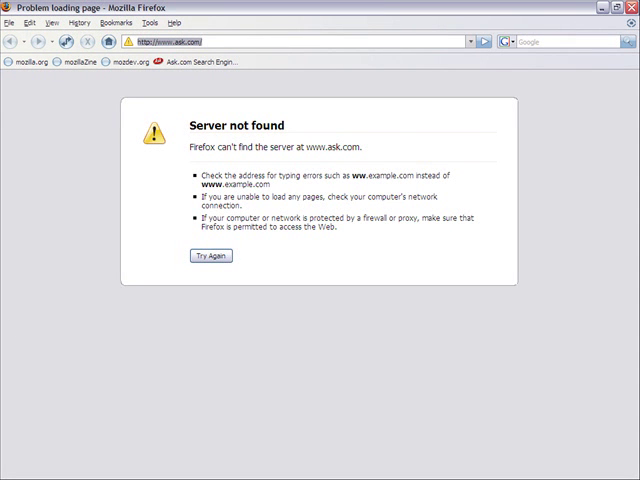
click(163, 41)
double_click(163, 41)
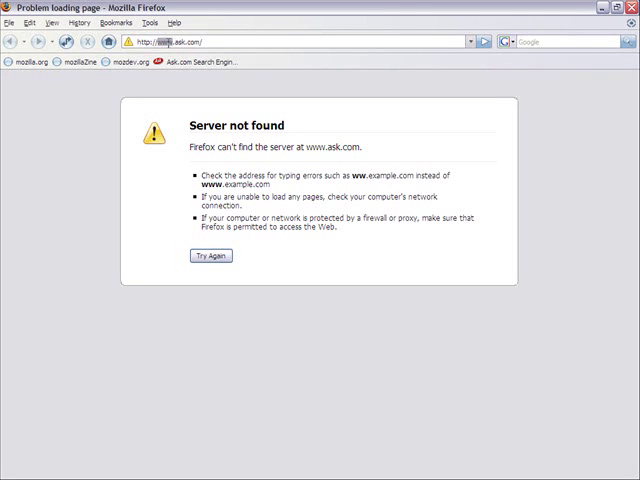
drag(163, 41, 207, 41)
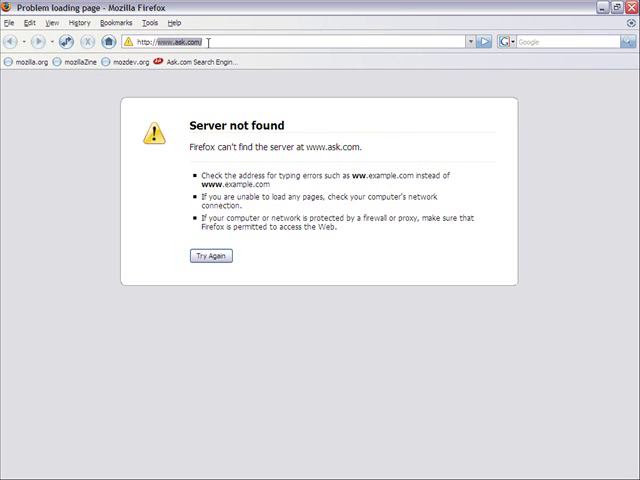
text(10)
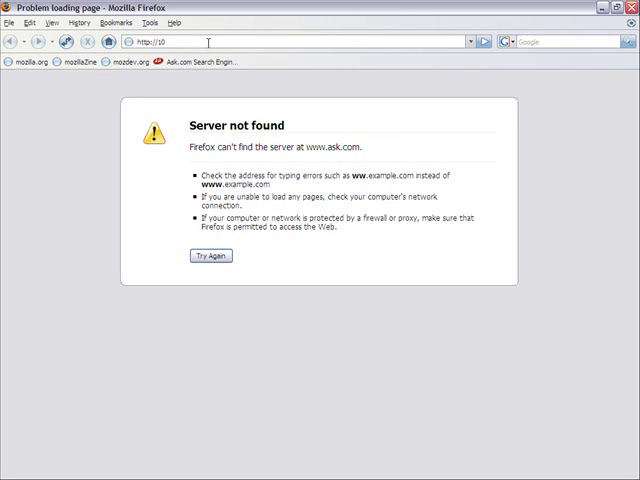
text(.0.0.)
text(1)
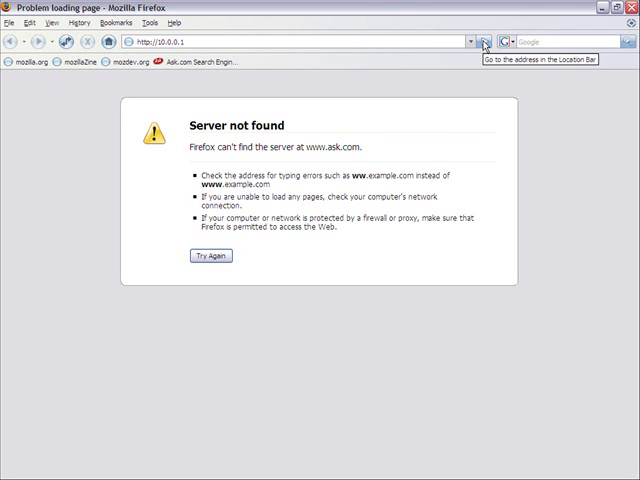
click(484, 43)
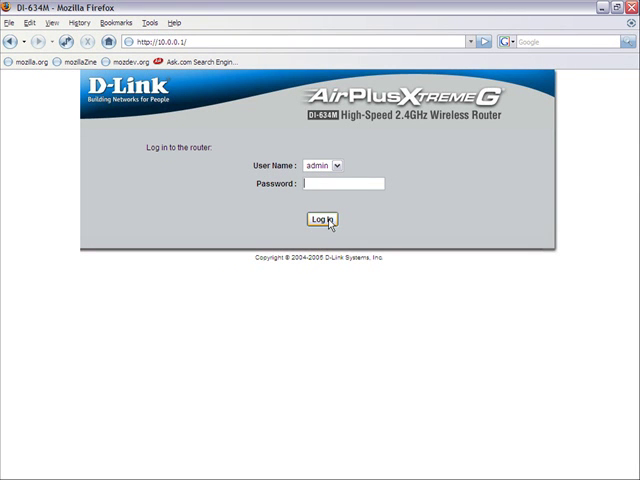
Log in to the router admin as user admin with the filled-in password
click(322, 219)
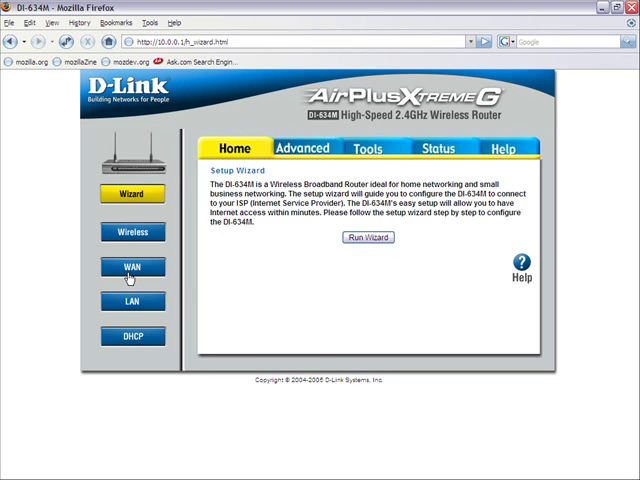
Open WAN Settings and highlight the Dynamic IP Address option and page heading
click(130, 270)
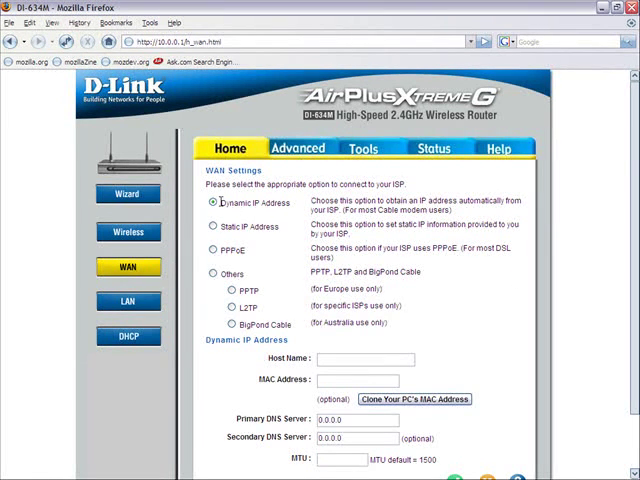
drag(221, 204, 289, 206)
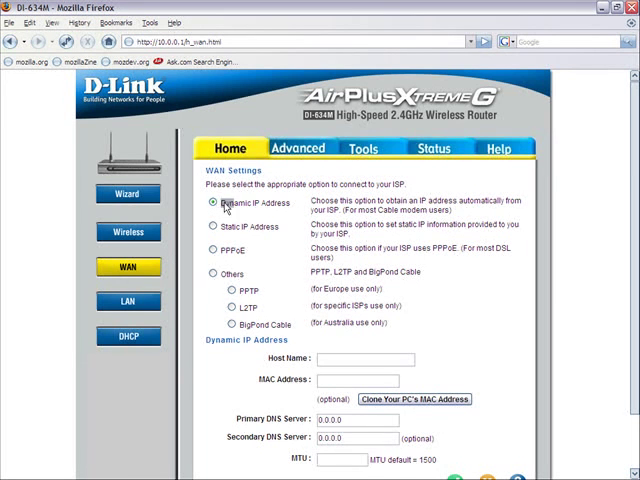
click(282, 237)
drag(207, 168, 262, 172)
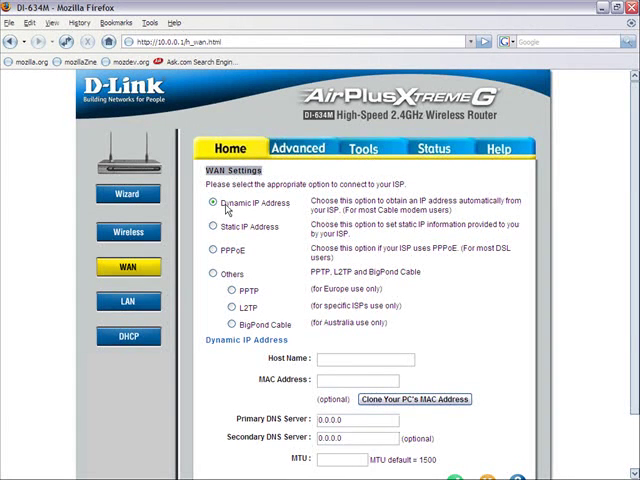
Highlight the word ISP, the Dynamic IP description, and the Static IP Address option
double_click(397, 184)
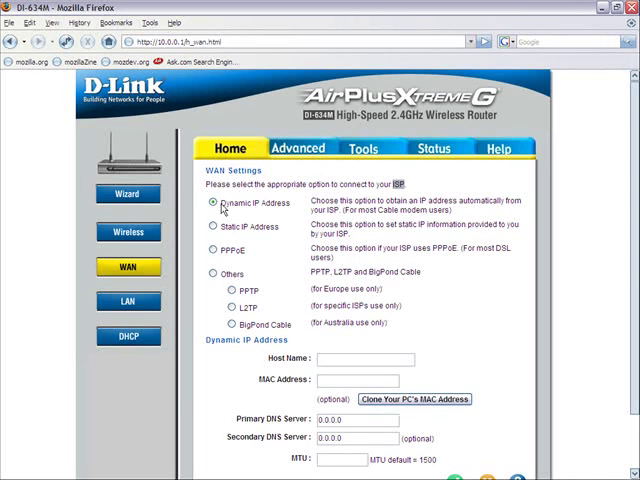
drag(220, 204, 293, 206)
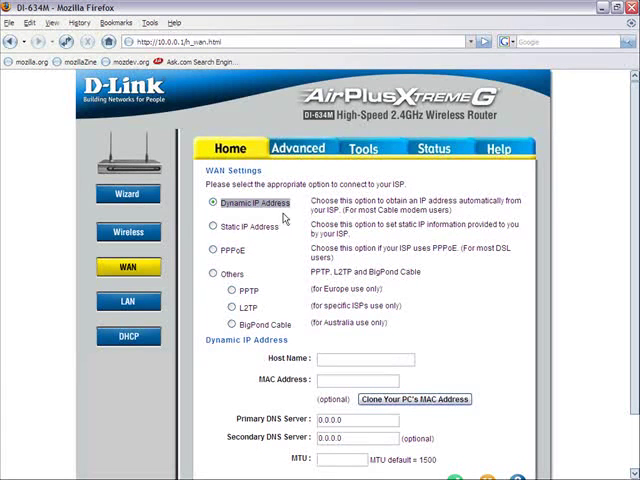
drag(311, 201, 455, 211)
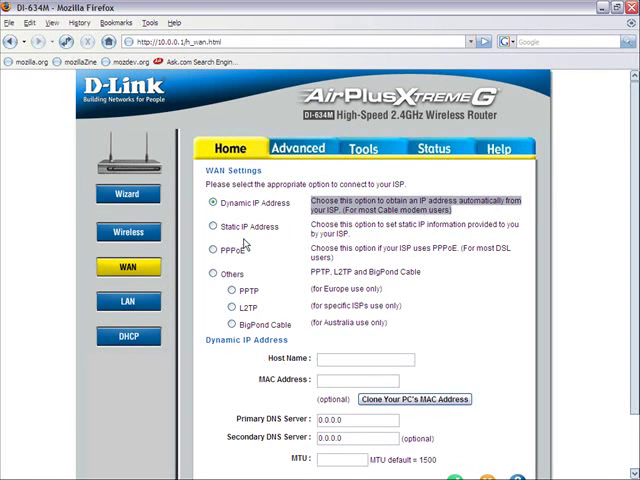
drag(220, 227, 275, 229)
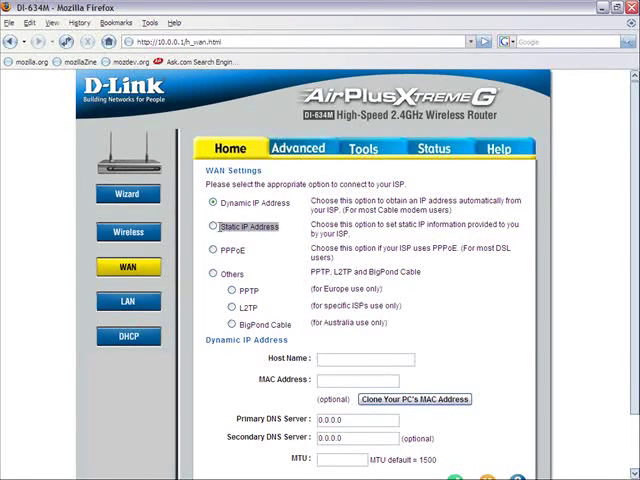
Choose Static IP Address and highlight its heading, IP Address and Subnet Mask labels
click(213, 226)
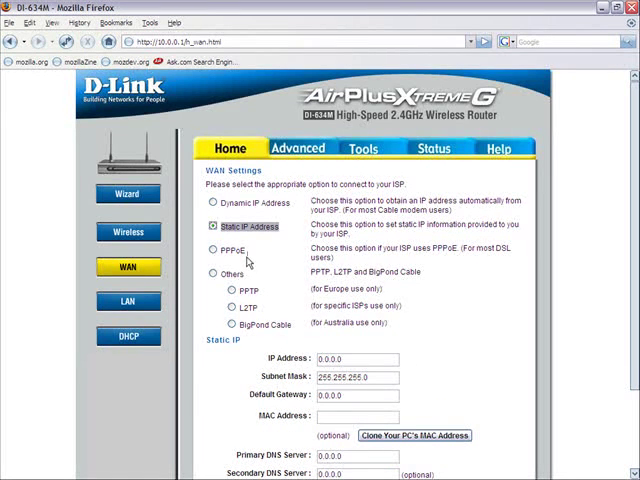
scroll(245, 260, down, 1)
scroll(245, 260, down, 3)
scroll(245, 260, down, 1)
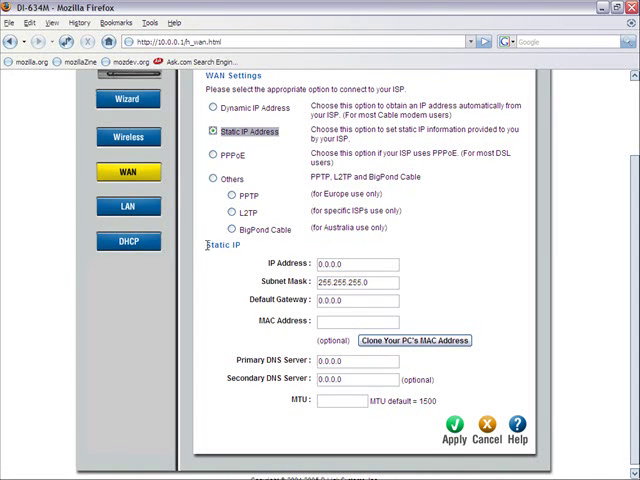
drag(207, 246, 239, 252)
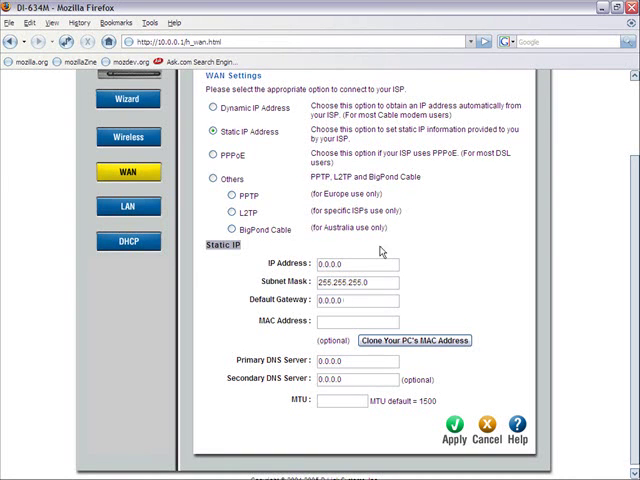
drag(267, 264, 290, 262)
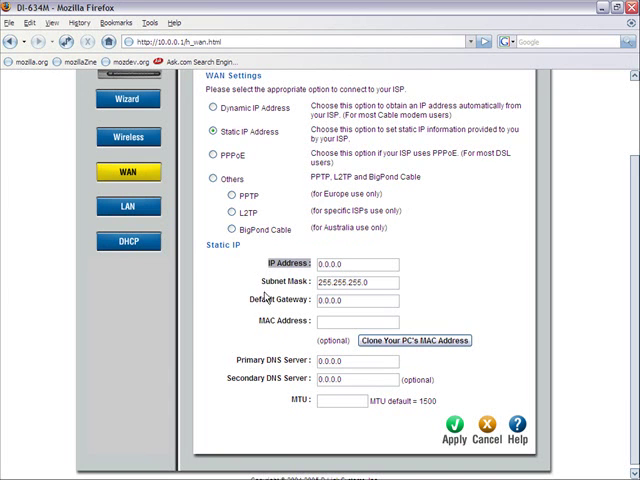
drag(260, 281, 314, 283)
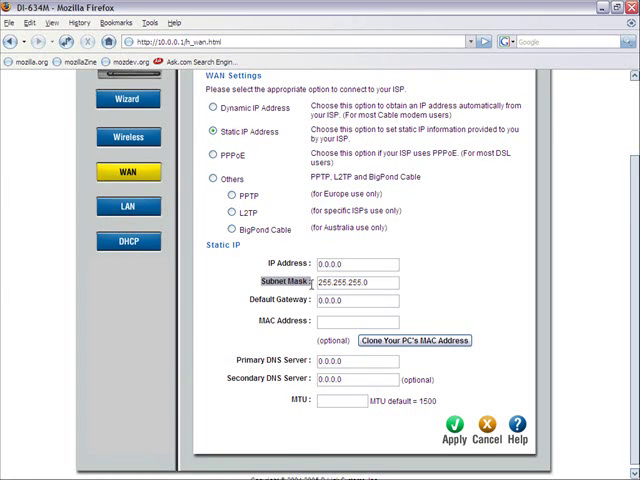
click(250, 306)
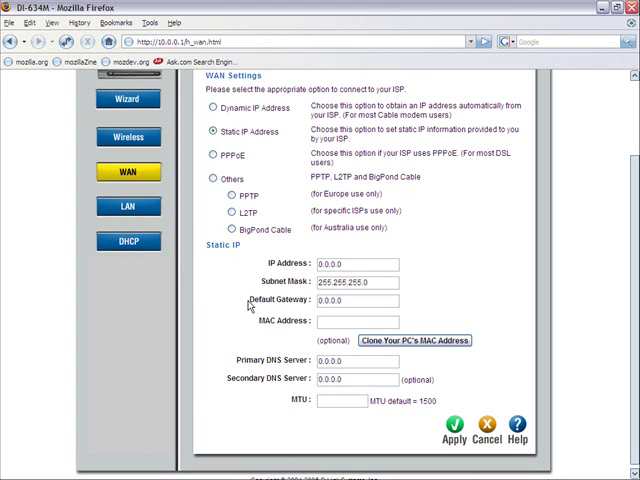
Highlight the Default Gateway, Primary and Secondary DNS Server labels, then all Static IP labels
drag(249, 300, 310, 300)
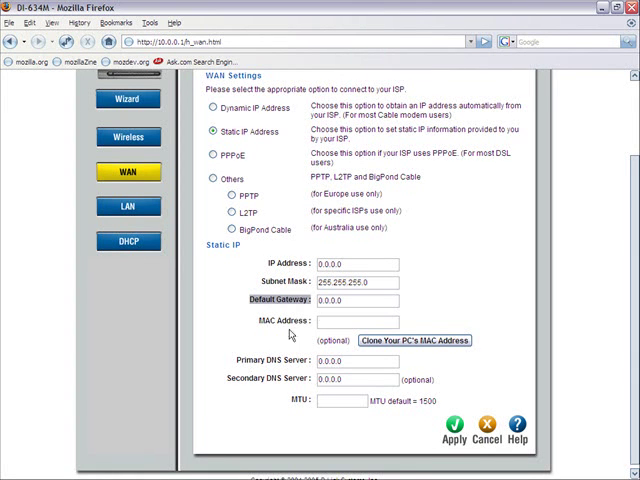
scroll(281, 341, down, 1)
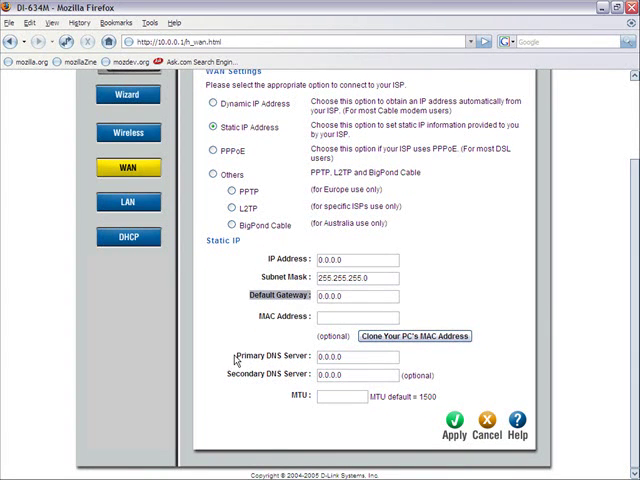
click(236, 357)
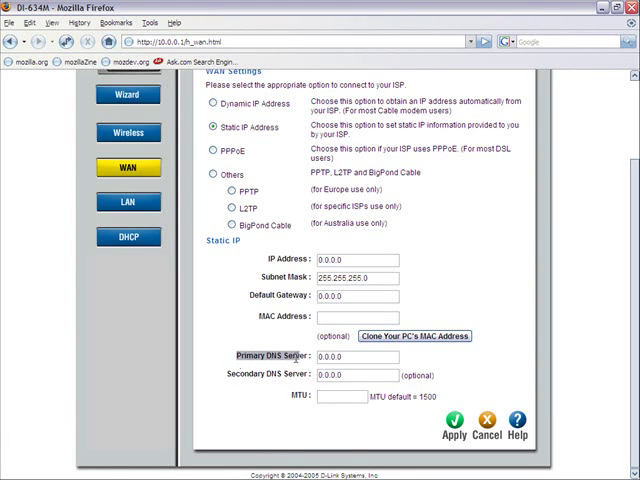
drag(296, 360, 305, 377)
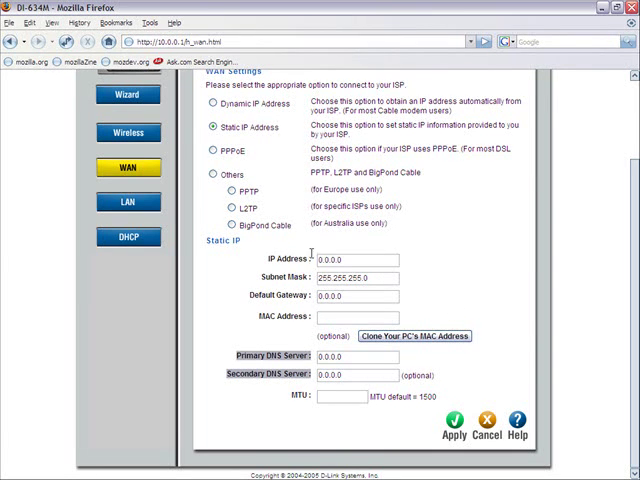
drag(268, 258, 312, 370)
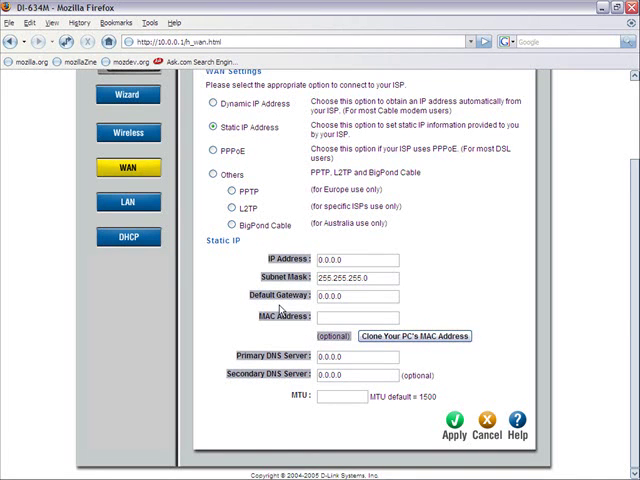
click(236, 269)
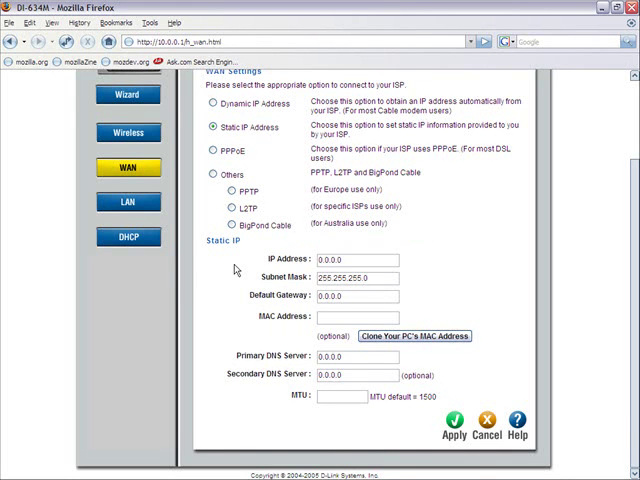
scroll(236, 269, up, 1)
scroll(236, 269, up, 1)
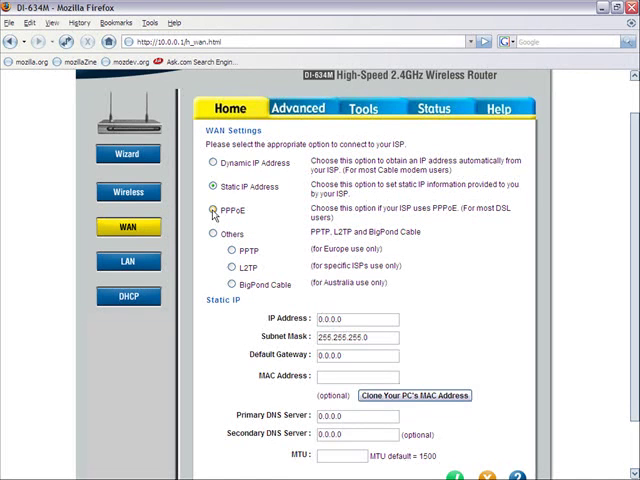
Choose PPPoE and highlight its MTU label and connect mode choices
click(212, 210)
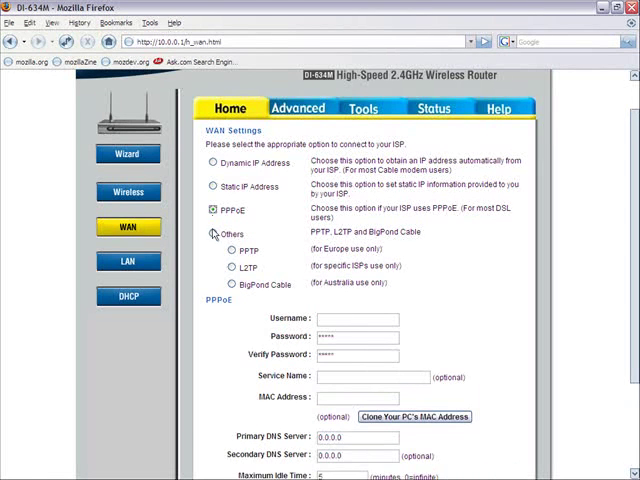
scroll(210, 298, down, 1)
scroll(210, 298, down, 1)
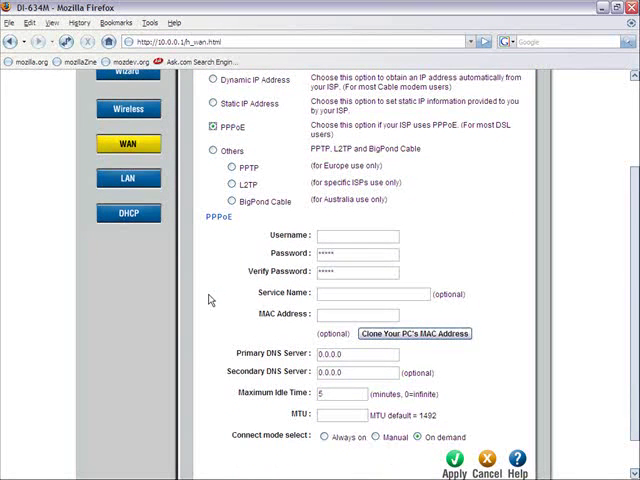
scroll(210, 298, down, 1)
scroll(210, 298, down, 1)
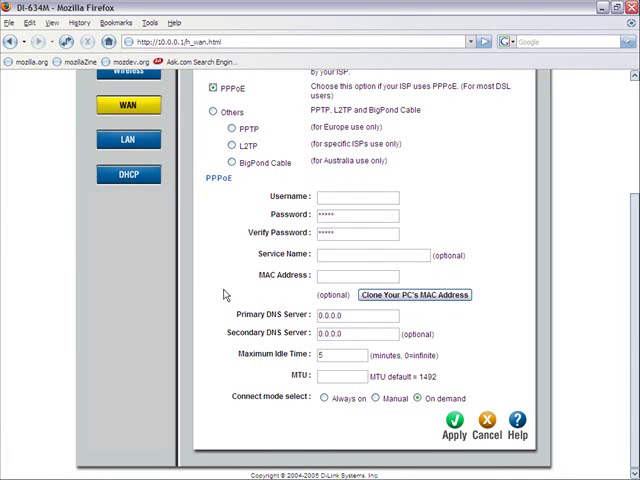
double_click(302, 375)
mouse_move(232, 398)
mouse_down()
mouse_move(410, 405)
mouse_move(472, 400)
mouse_up()
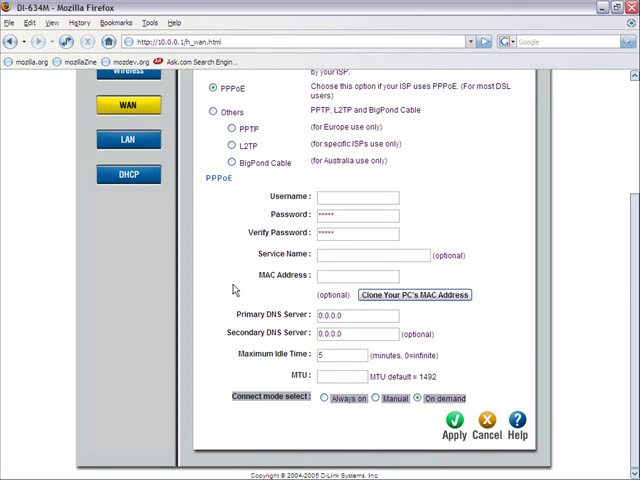
click(233, 289)
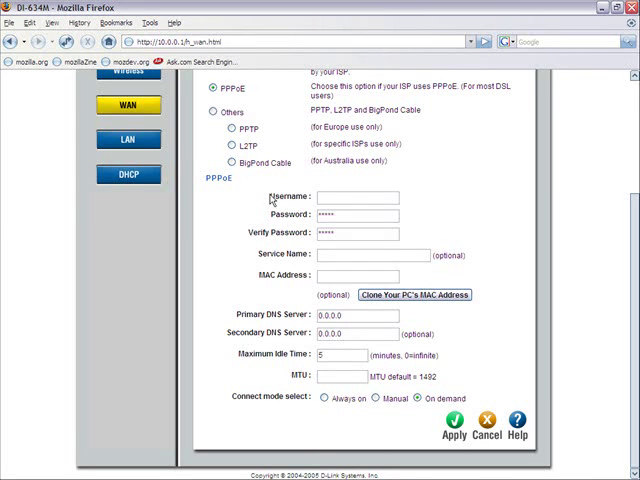
Highlight all the PPPoE field labels and the PPPoE section heading
mouse_move(270, 196)
mouse_down()
mouse_move(296, 322)
mouse_move(460, 410)
mouse_move(458, 404)
mouse_up()
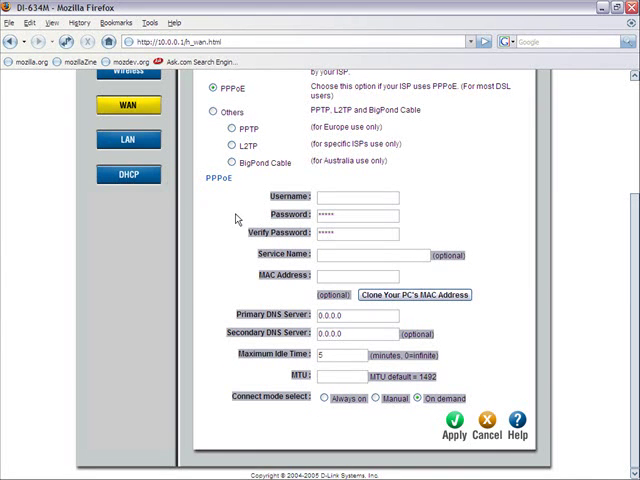
scroll(237, 218, up, 1)
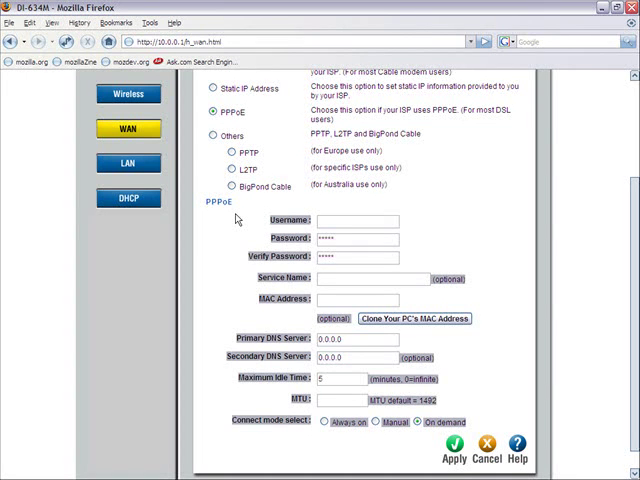
click(237, 218)
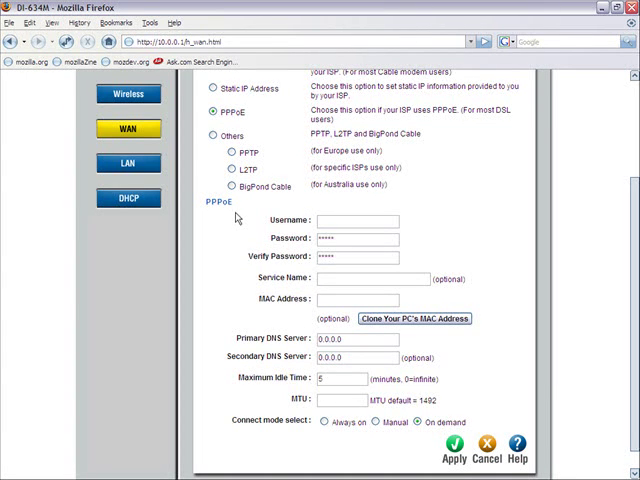
drag(205, 201, 226, 203)
scroll(222, 244, down, 1)
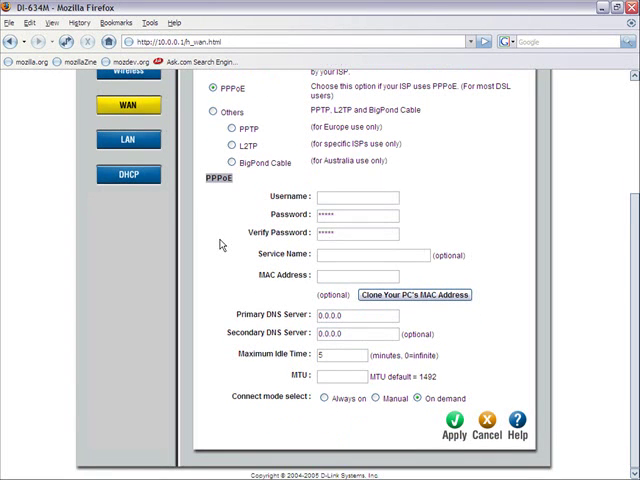
scroll(222, 244, up, 2)
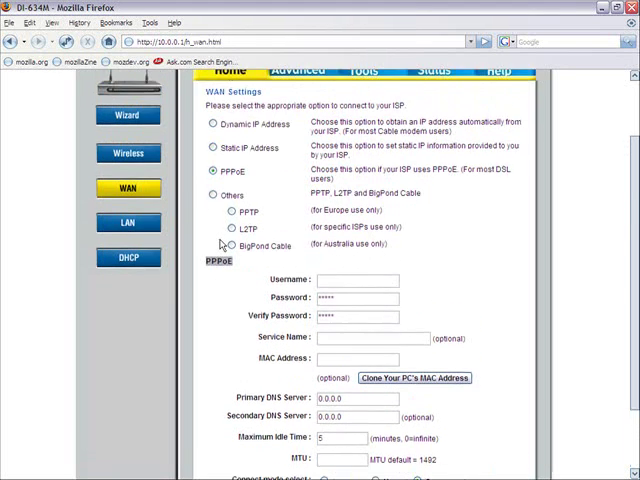
scroll(222, 244, up, 1)
scroll(222, 244, up, 1)
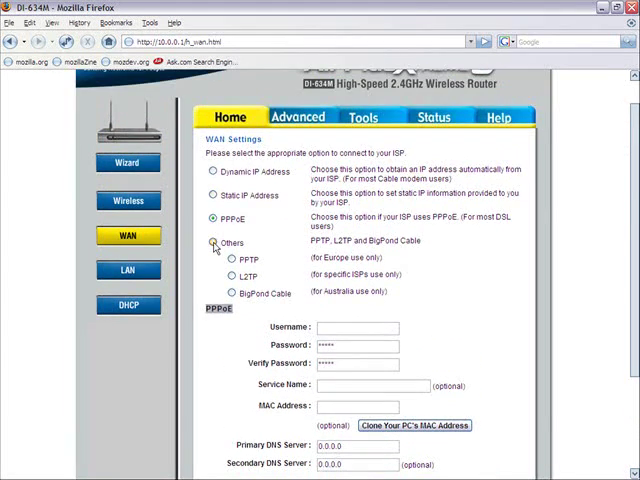
Under Others, view L2TP, BigPond Cable and L2TP settings, ending on PPTP
click(213, 243)
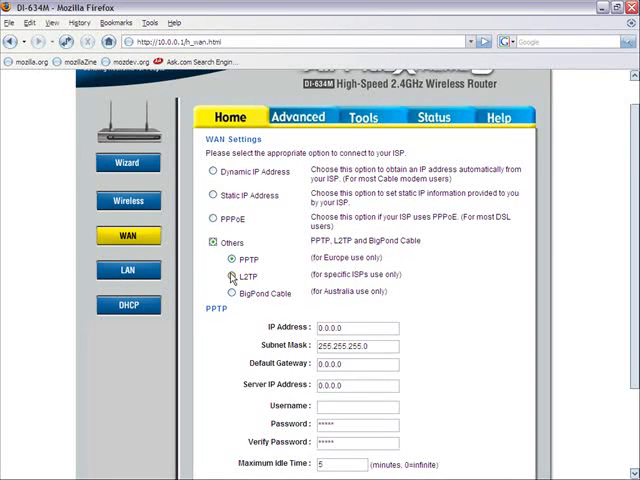
scroll(233, 277, down, 3)
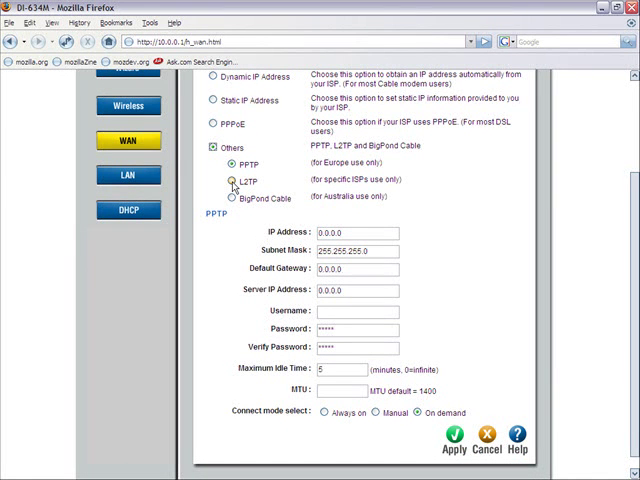
click(232, 181)
click(232, 198)
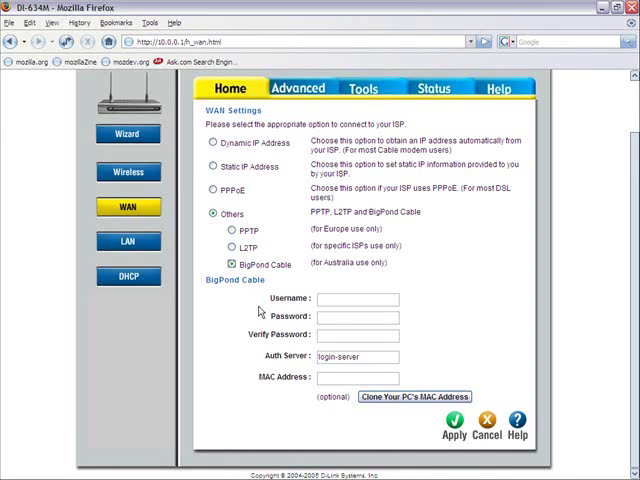
click(232, 247)
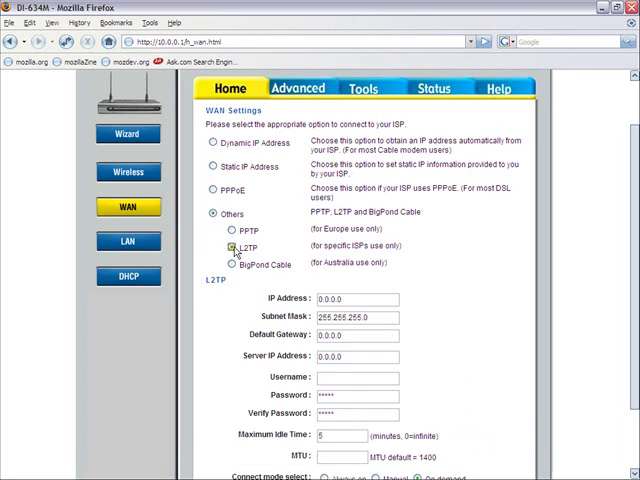
scroll(236, 252, down, 3)
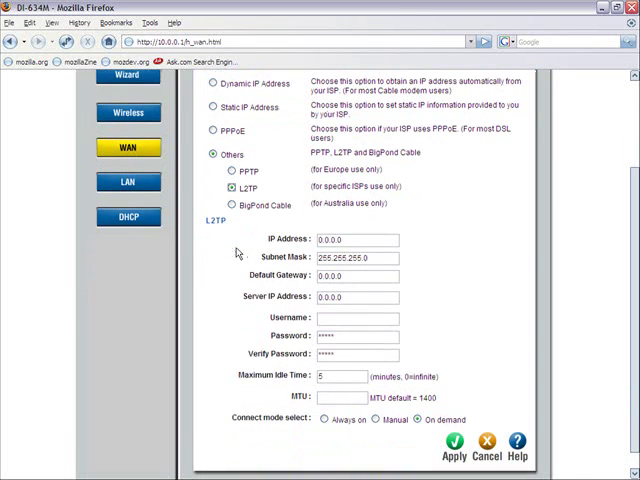
click(232, 171)
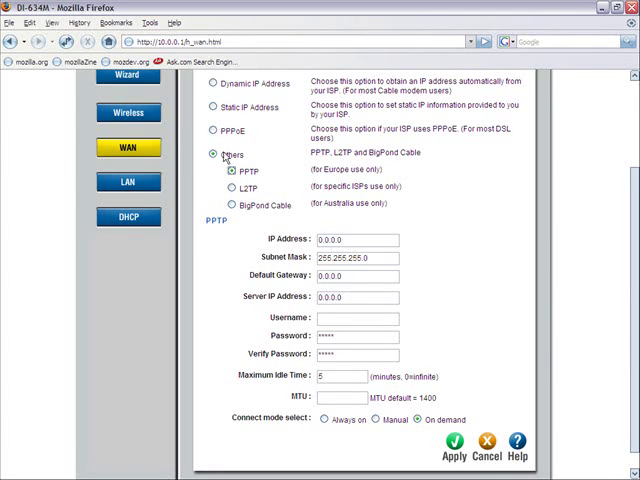
Step through Dynamic IP, Static IP, PPPoE and Others, finishing on Dynamic IP Address
click(212, 83)
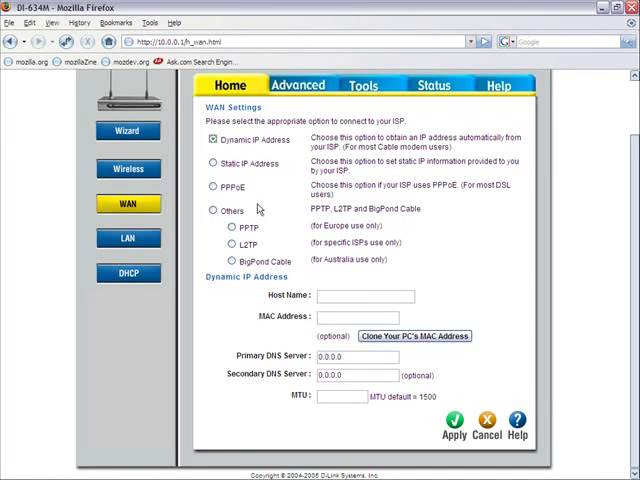
click(213, 163)
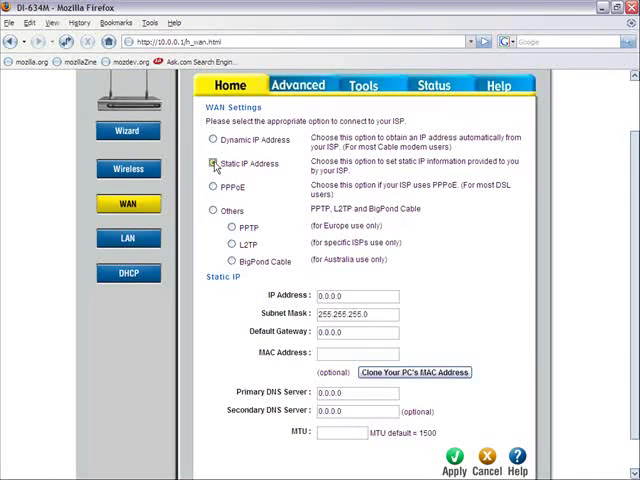
click(213, 188)
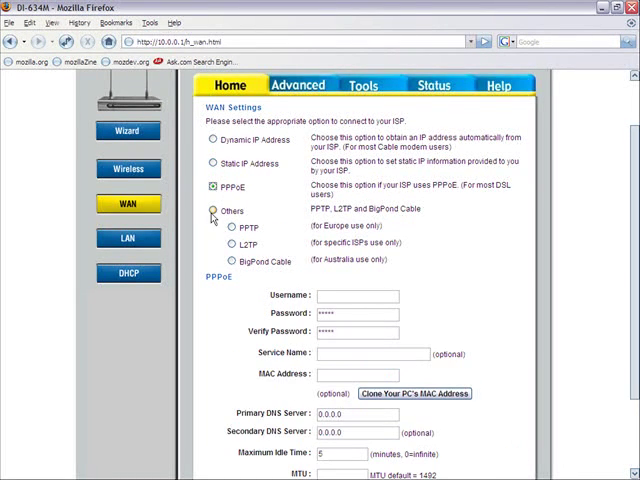
click(213, 211)
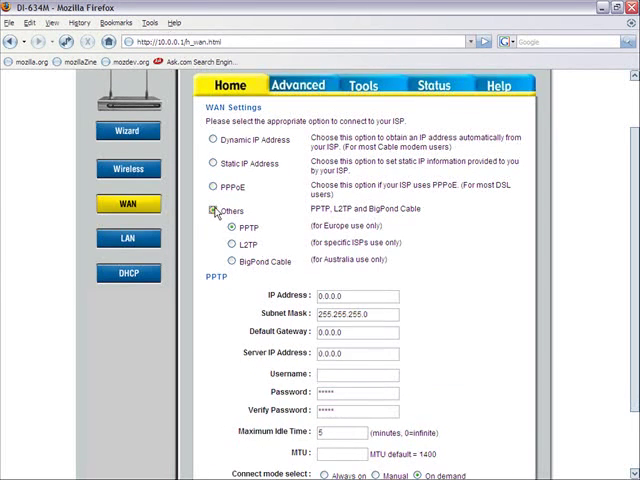
scroll(215, 214, down, 1)
scroll(215, 214, down, 1)
scroll(215, 210, up, 3)
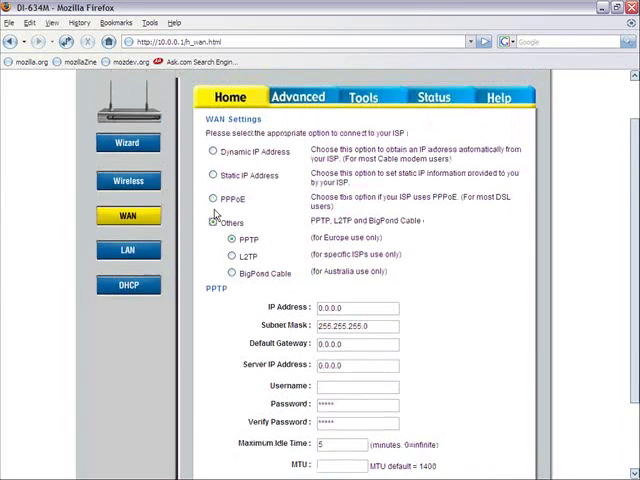
click(213, 163)
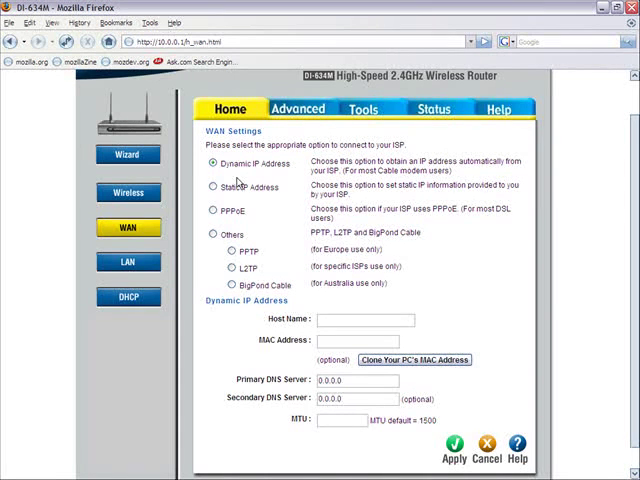
scroll(237, 181, up, 1)
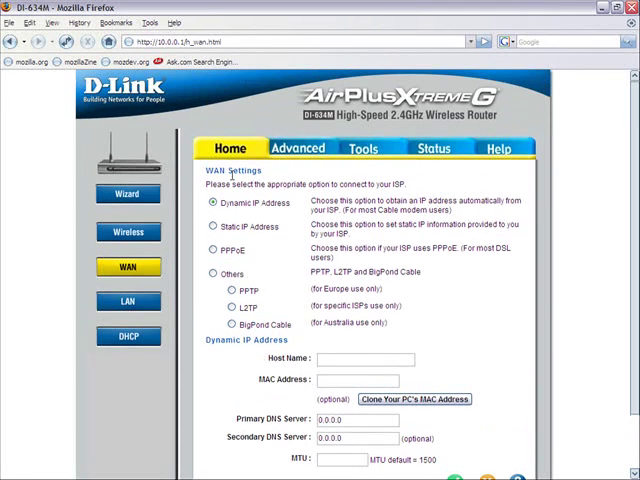